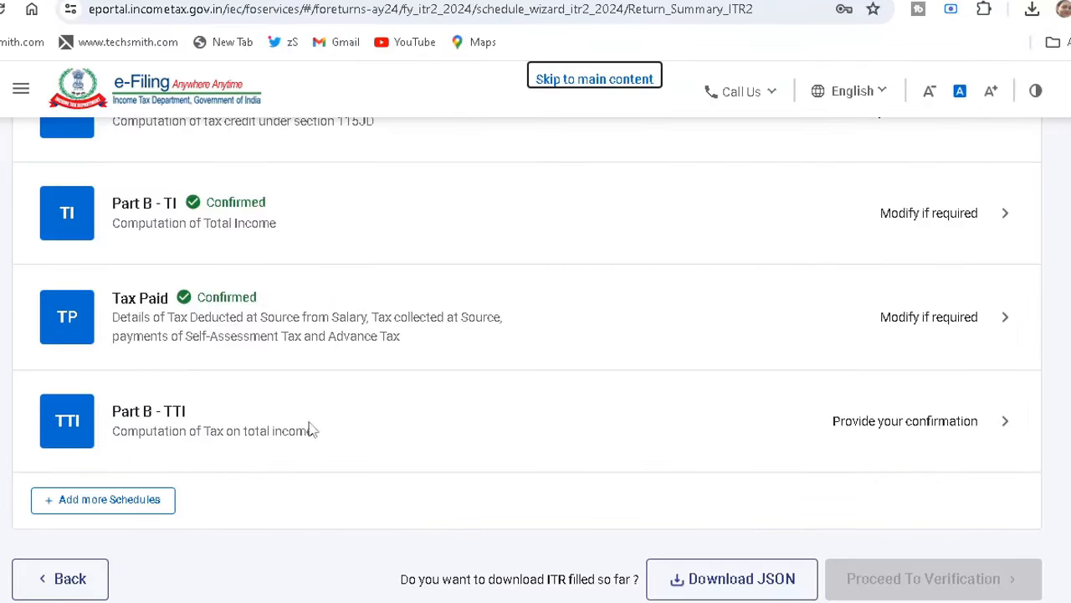
# - Open the Part B - TTI schedule and review the tax liability, including the details of tax payable on total income
pyautogui.click(443, 419)
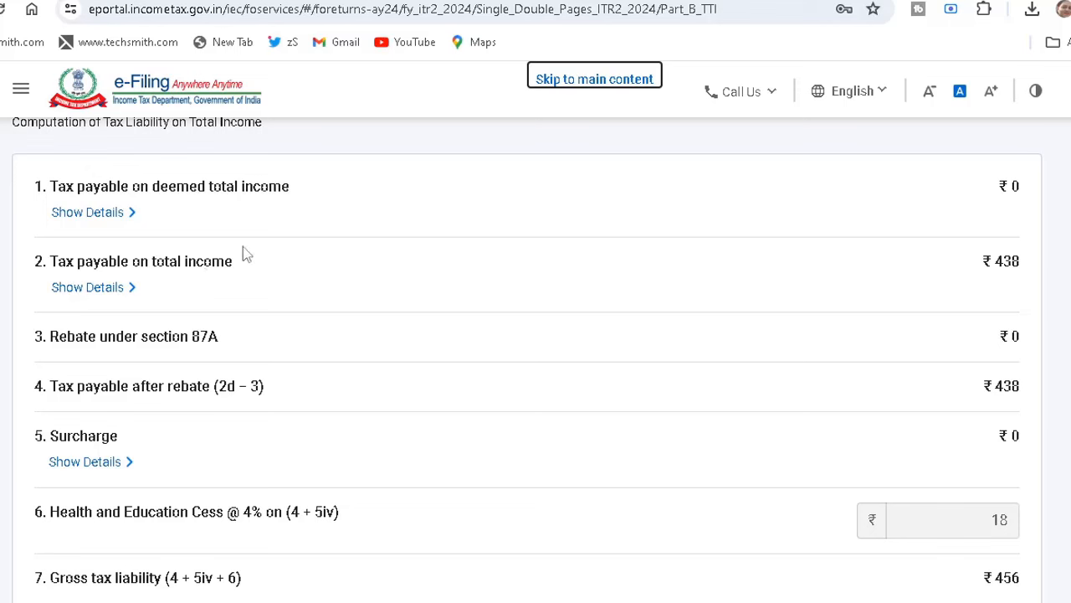
pyautogui.click(87, 293)
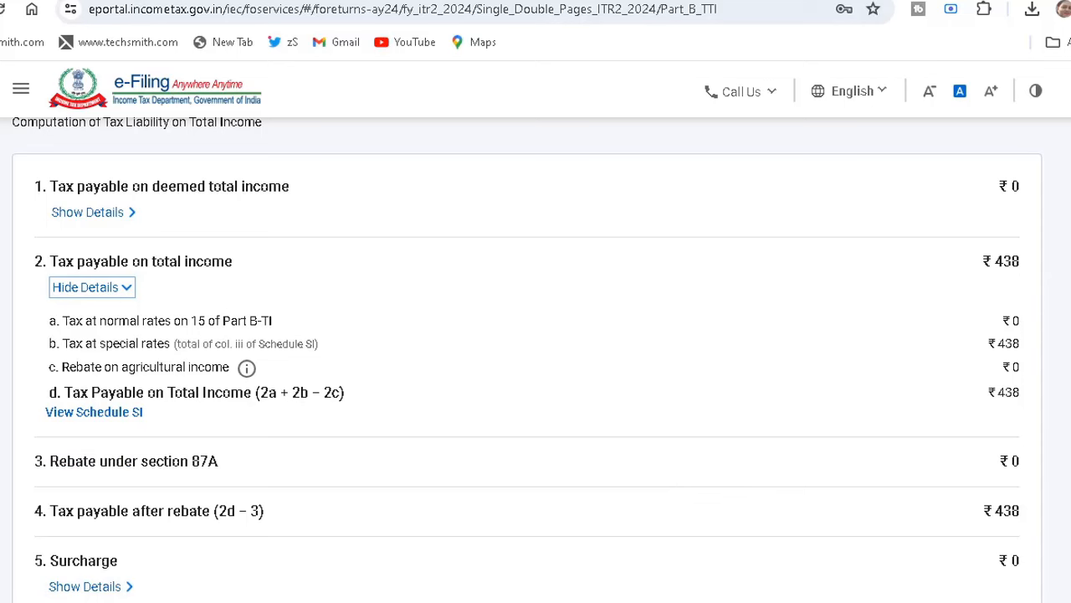
pyautogui.scroll(-7, 536, 360)
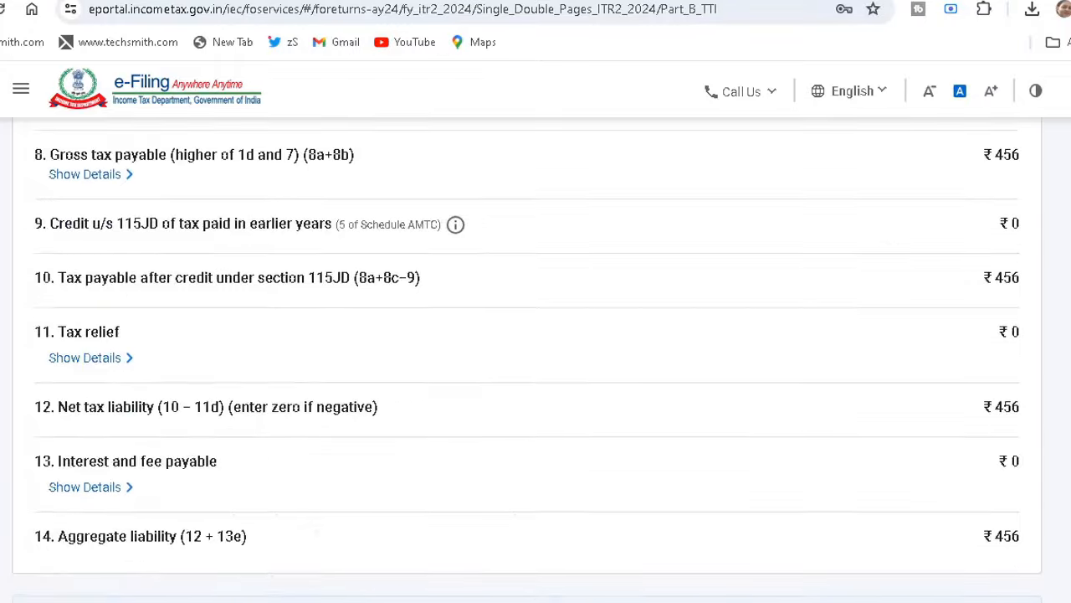
pyautogui.scroll(-4, 535, 359)
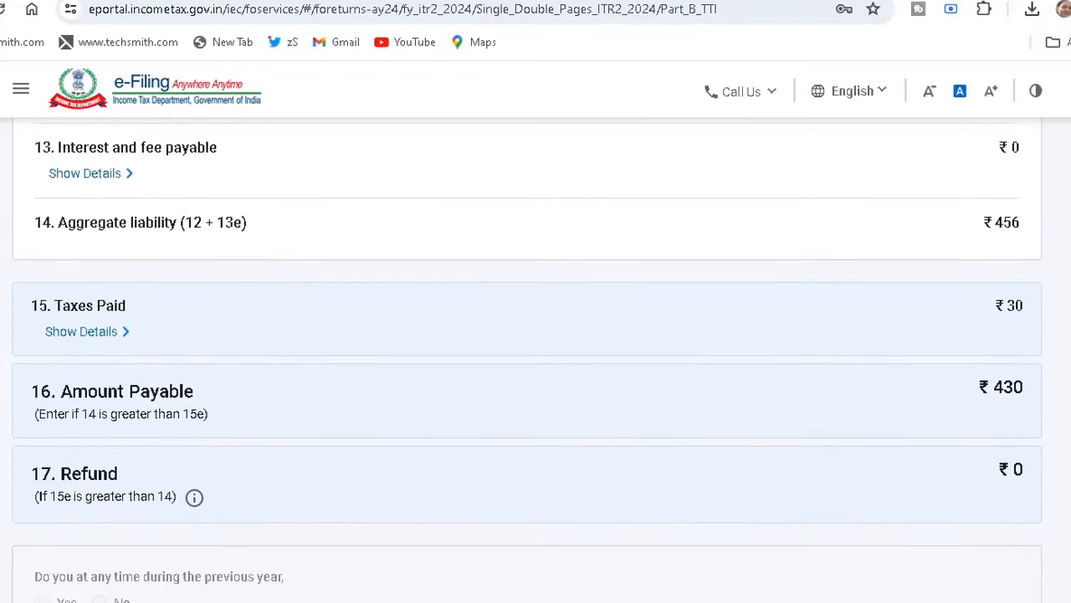
# - Expand the Taxes Paid details and review the amount payable and refund entries
pyautogui.scroll(-1, 536, 360)
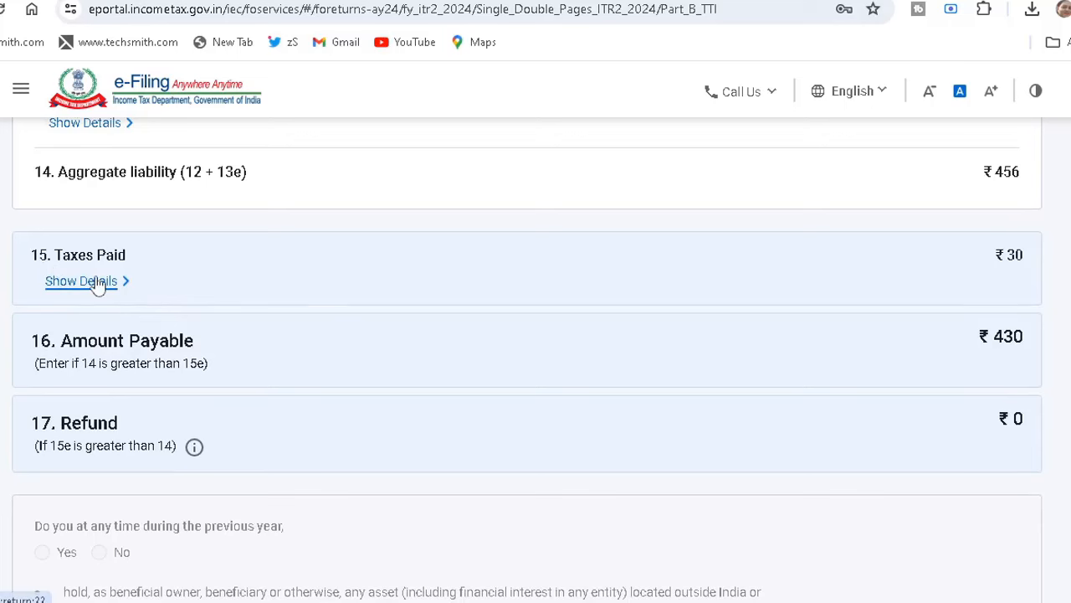
pyautogui.click(82, 281)
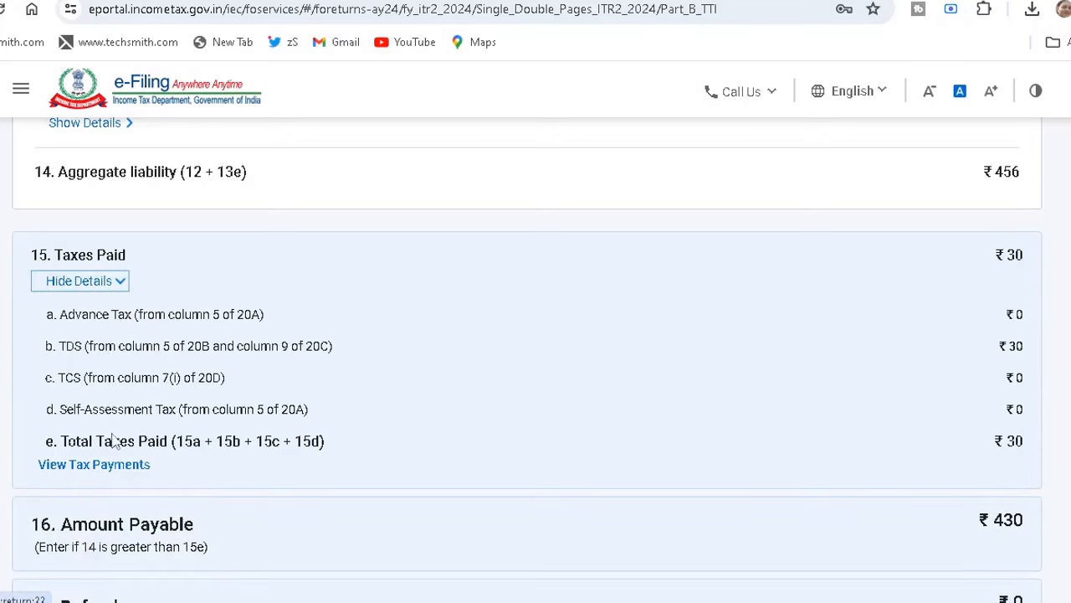
pyautogui.scroll(-1, 1055, 417)
pyautogui.scroll(-3, 536, 360)
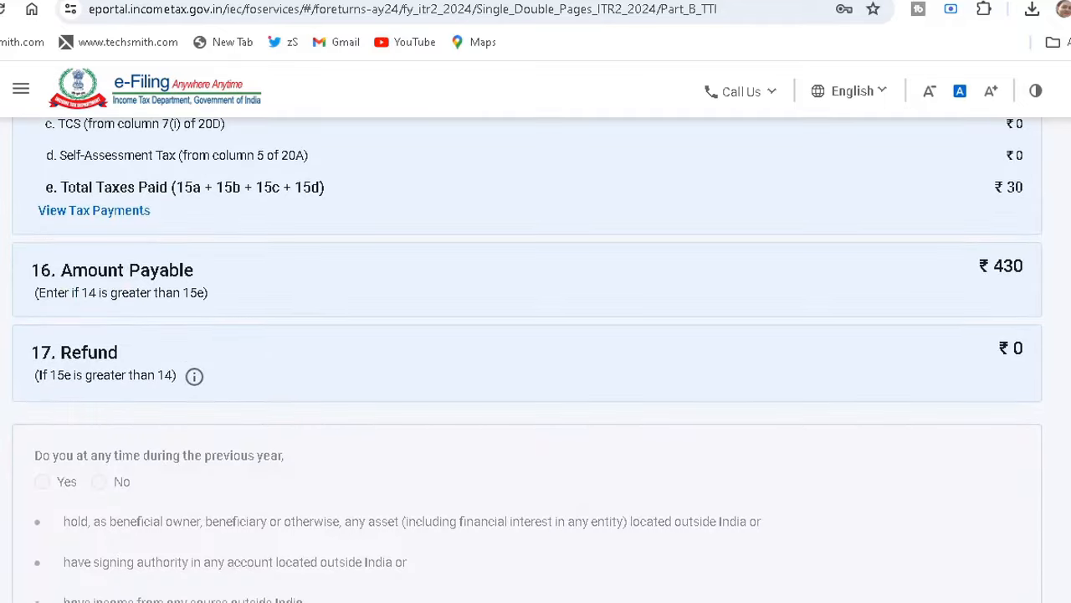
pyautogui.scroll(-1, 309, 216)
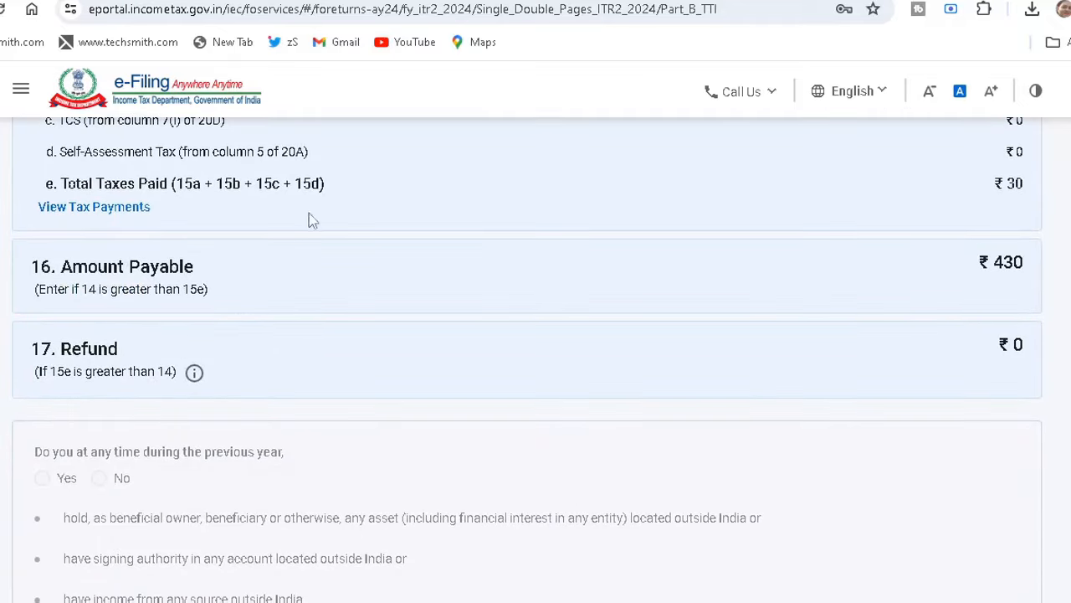
pyautogui.scroll(-1, 536, 360)
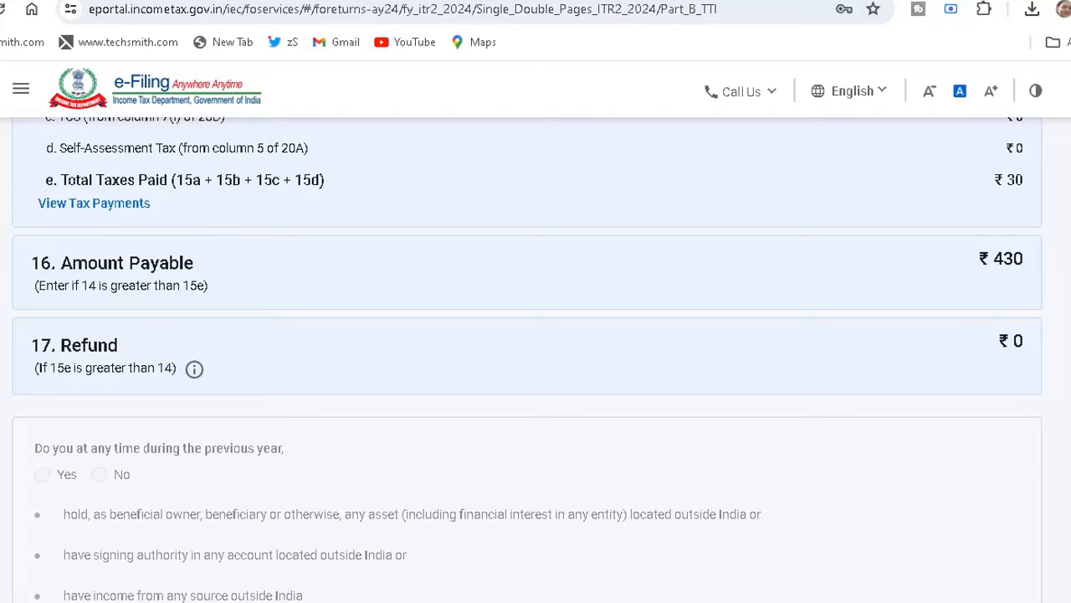
# - Choose to pay the tax due immediately and continue through the 2024-25 self-assessment tax and break-up details
pyautogui.scroll(-3, 536, 360)
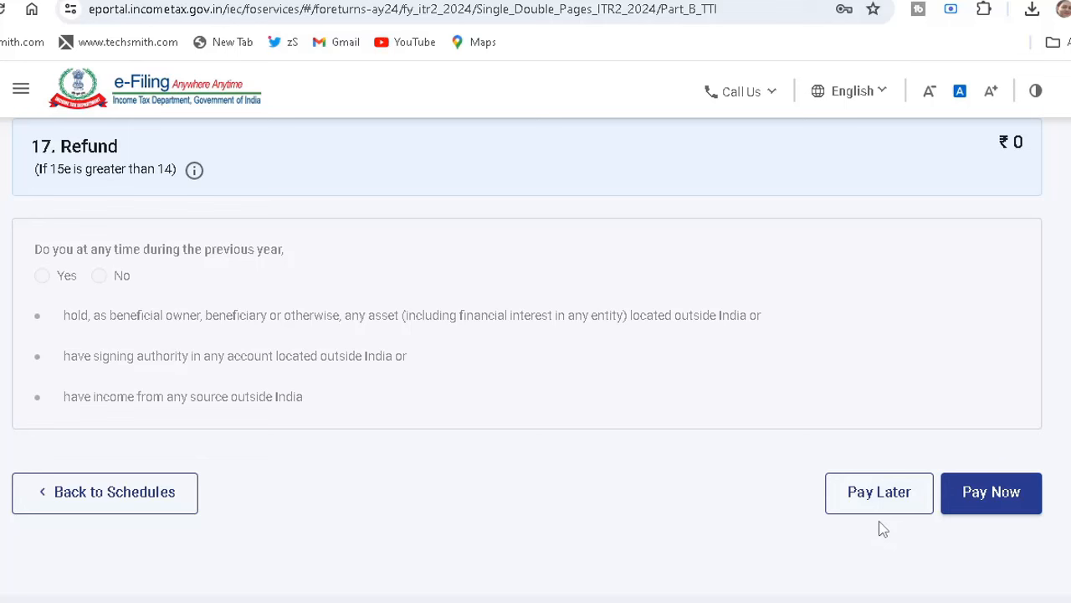
pyautogui.click(998, 506)
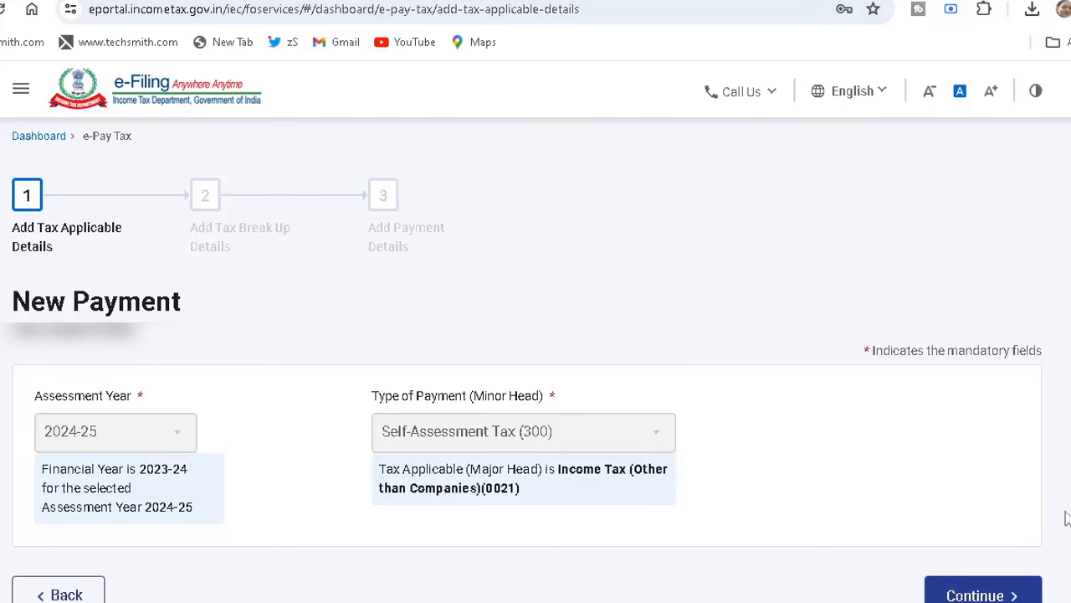
pyautogui.click(1017, 591)
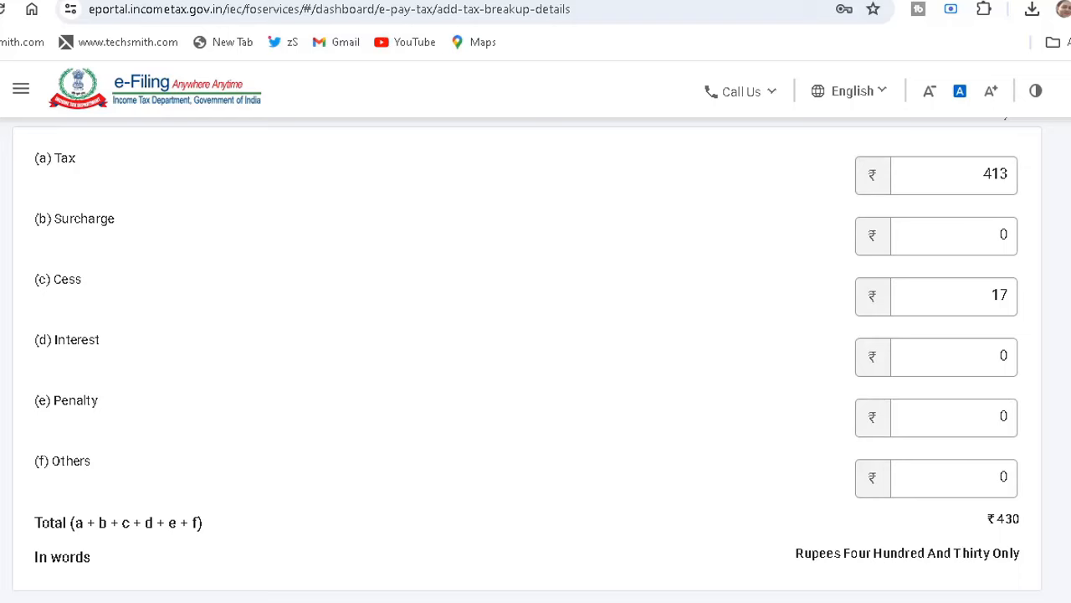
pyautogui.scroll(-2, 959, 560)
pyautogui.click(958, 561)
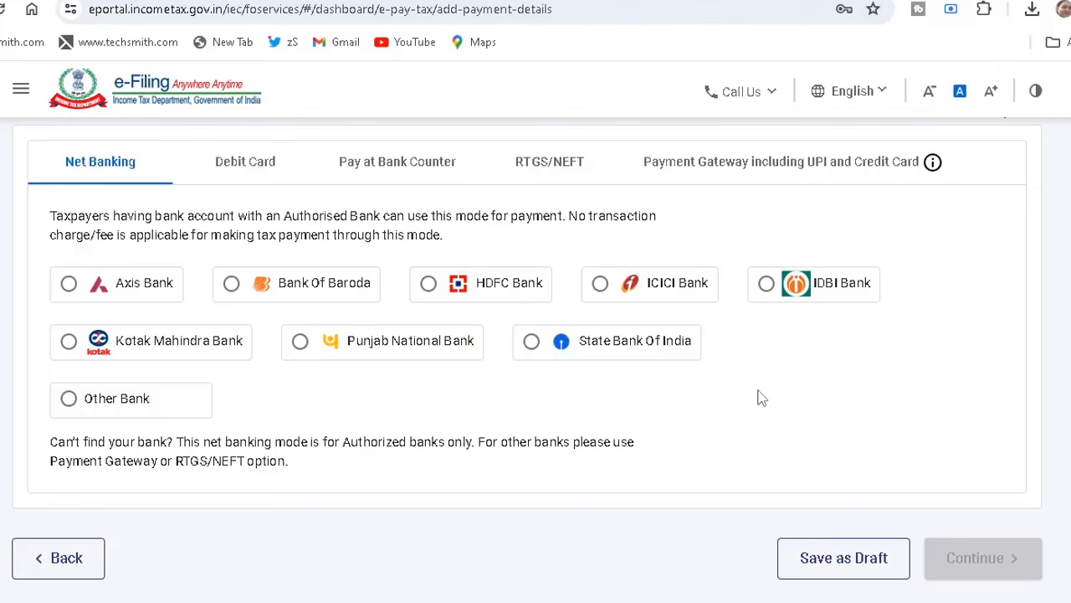
# - Select Canara Bank under the payment gateway mode including UPI and credit card, and continue to the payment preview
pyautogui.click(770, 172)
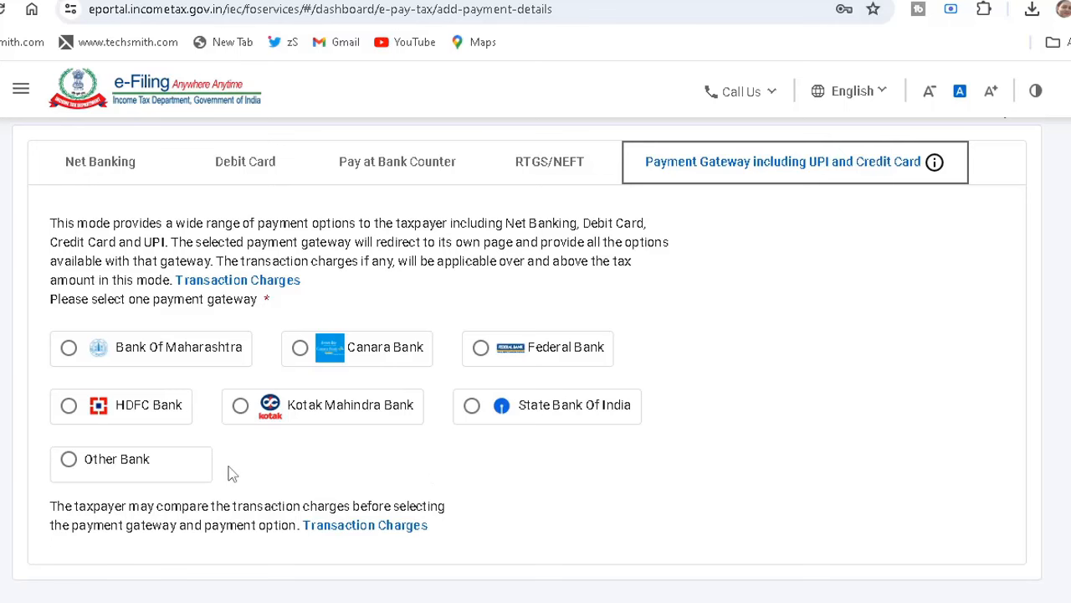
pyautogui.click(300, 349)
pyautogui.scroll(-2, 773, 371)
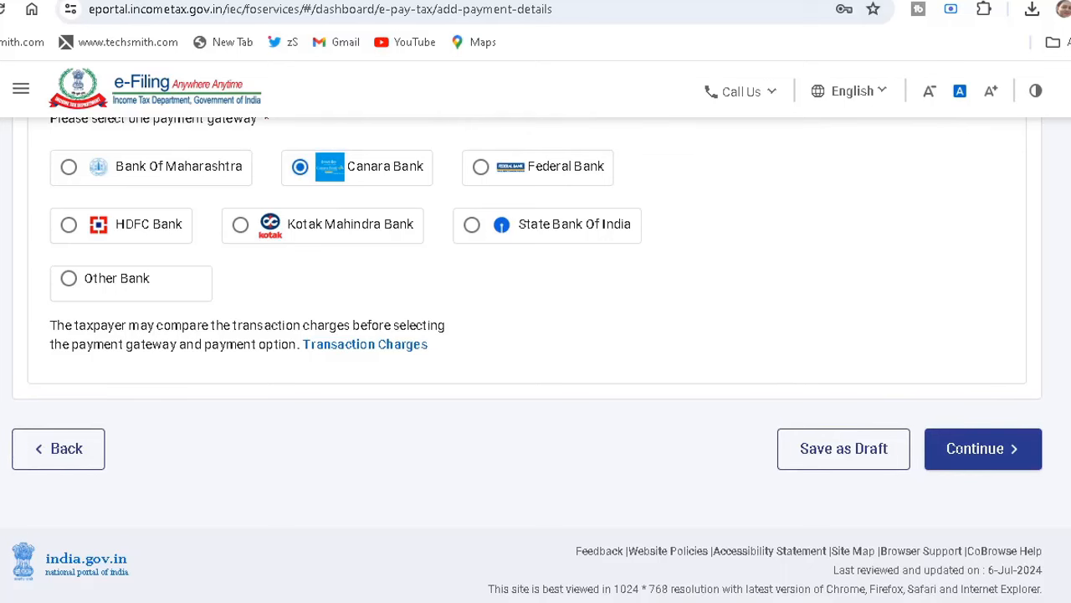
pyautogui.click(988, 452)
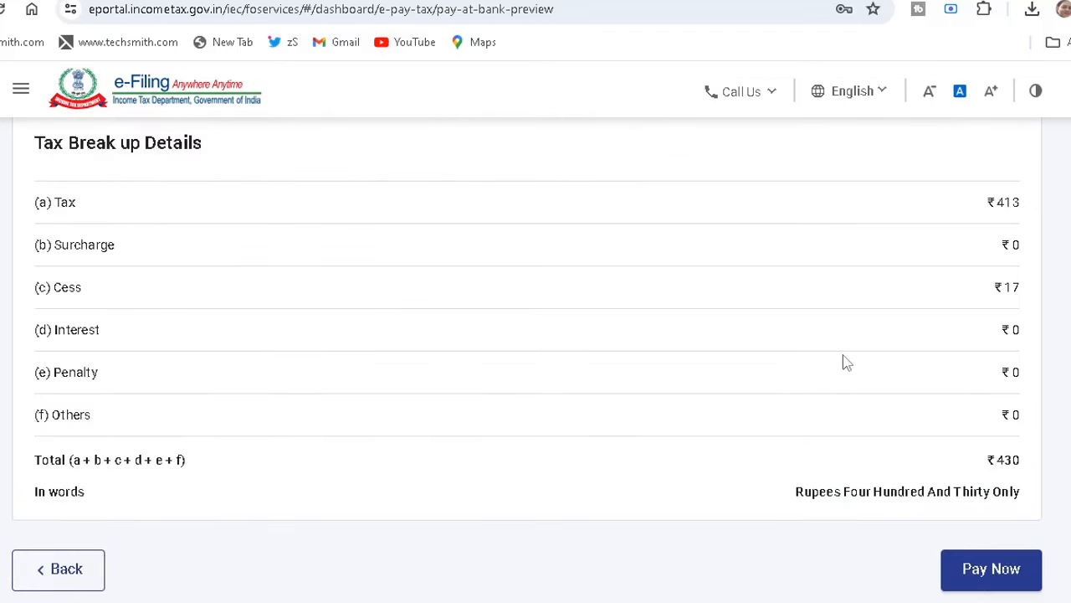
# - Proceed to pay the tax, agree to the terms and conditions, and submit the payment to the bank
pyautogui.scroll(-2, 845, 362)
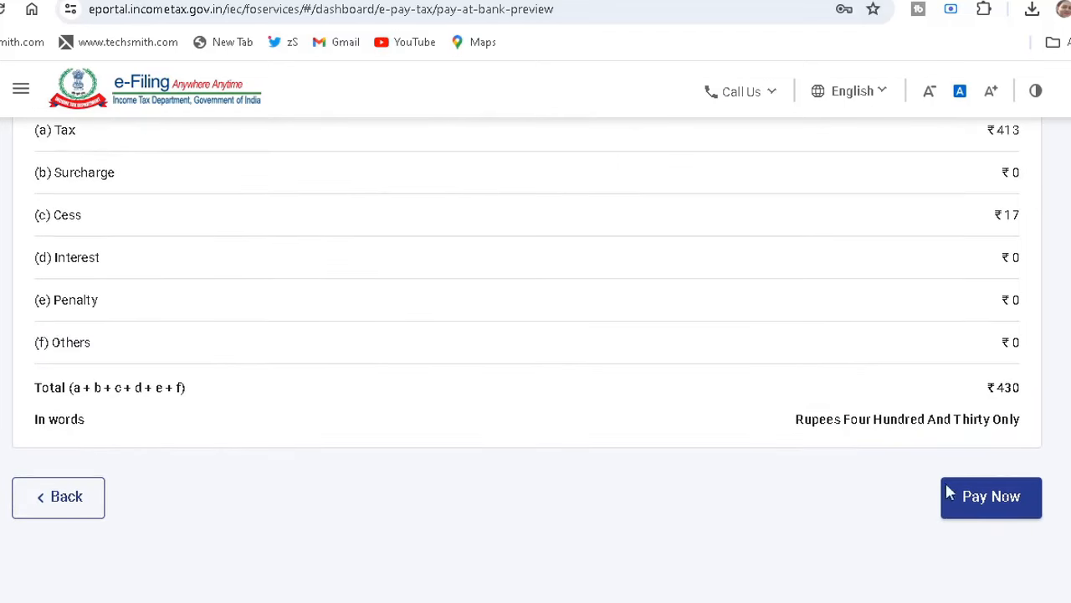
pyautogui.click(991, 497)
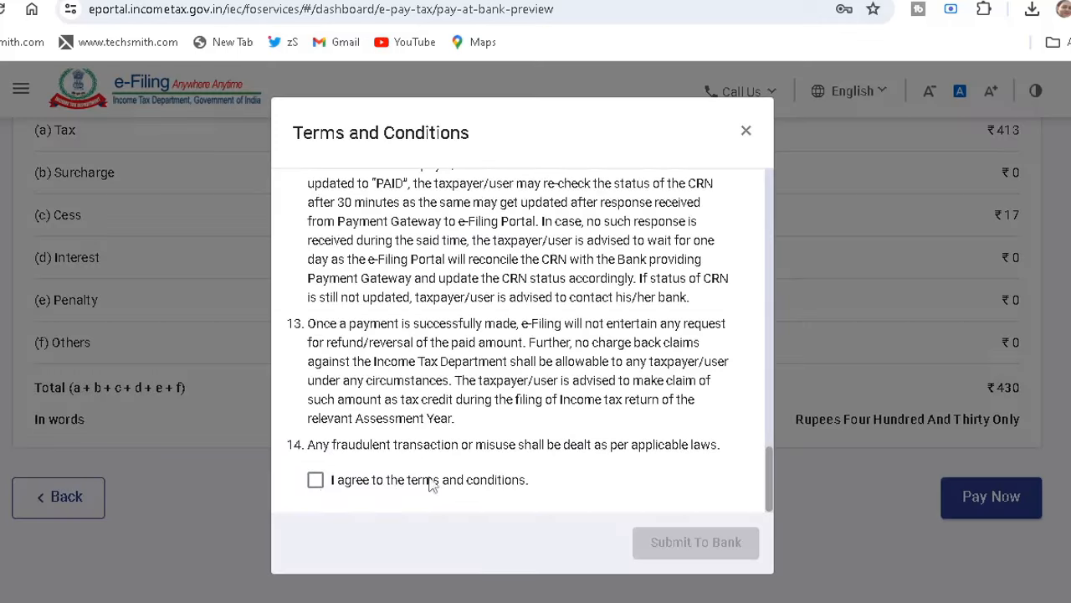
pyautogui.click(317, 482)
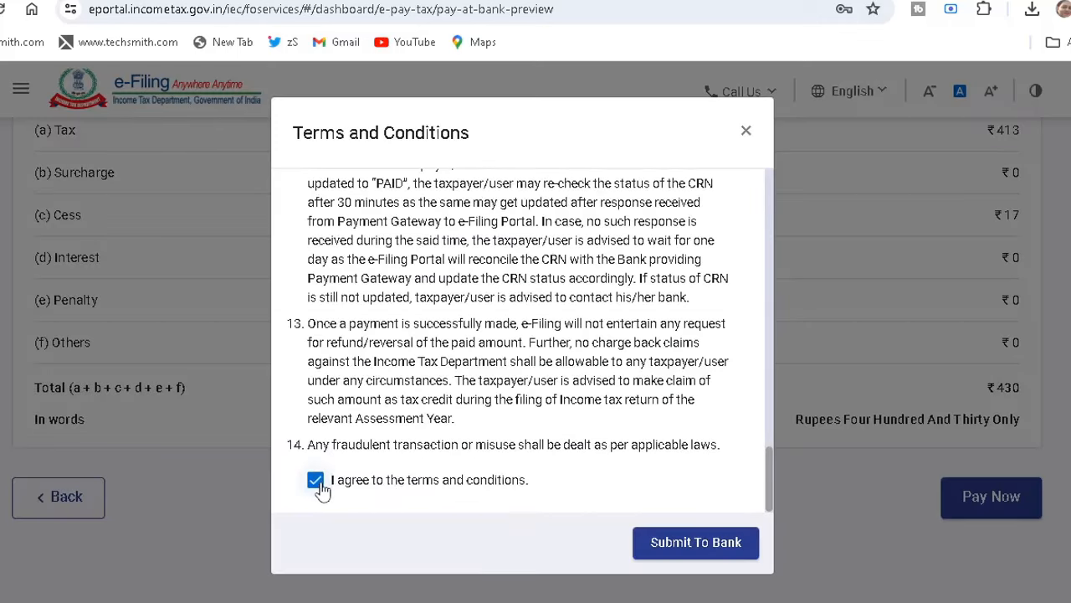
pyautogui.click(693, 544)
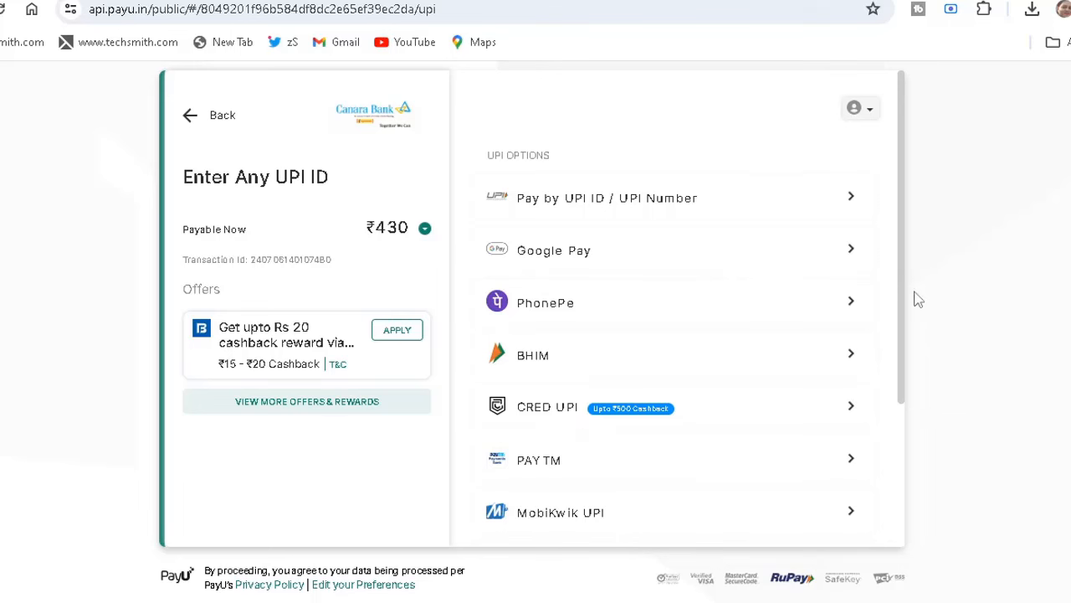
# - Choose Paytm among the UPI options, enter the payer's UPI ID, and submit the payment
pyautogui.moveTo(901, 239); pyautogui.dragTo(908, 402)
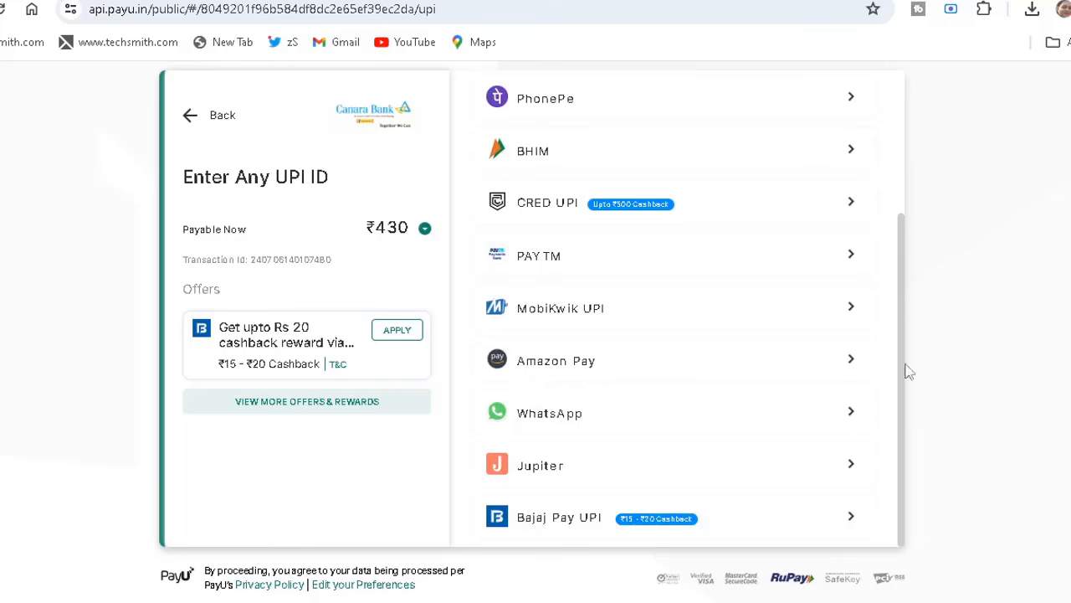
pyautogui.moveTo(904, 376); pyautogui.dragTo(895, 223)
pyautogui.scroll(-1, 893, 247)
pyautogui.click(592, 424)
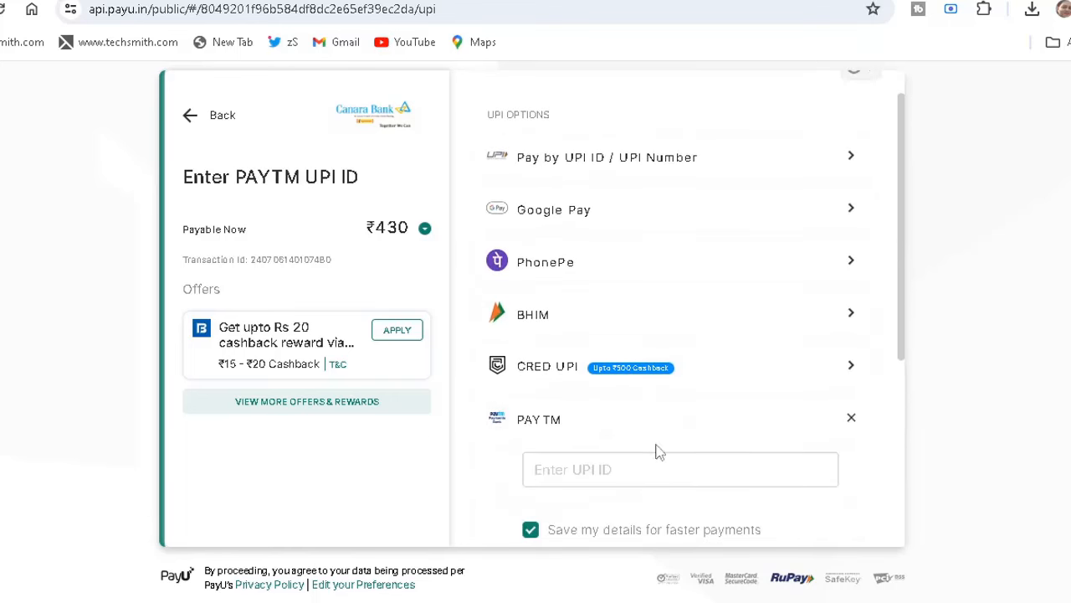
pyautogui.click(536, 468)
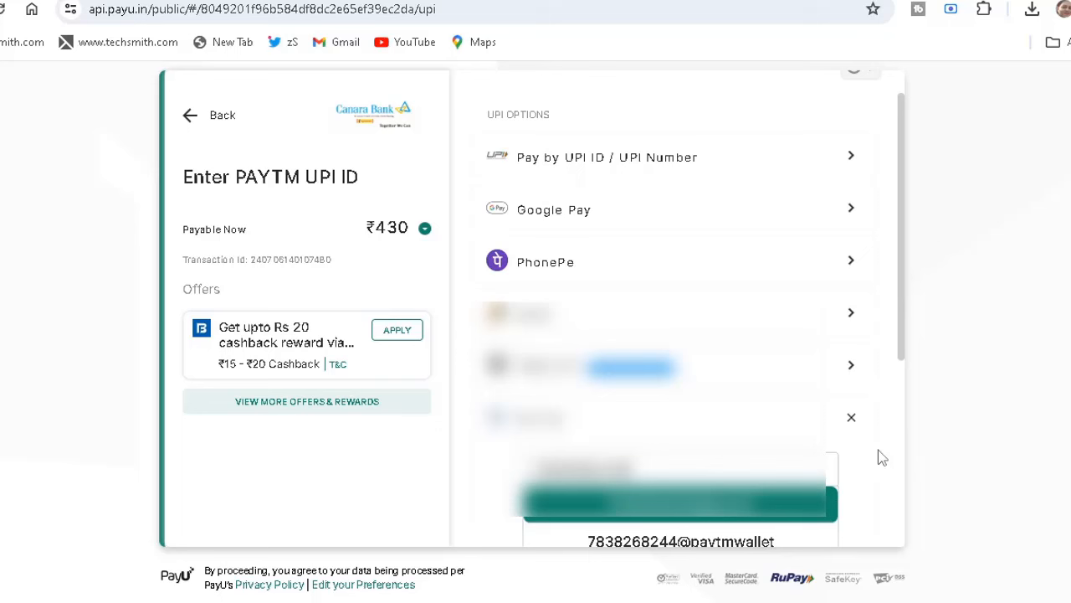
pyautogui.click(724, 503)
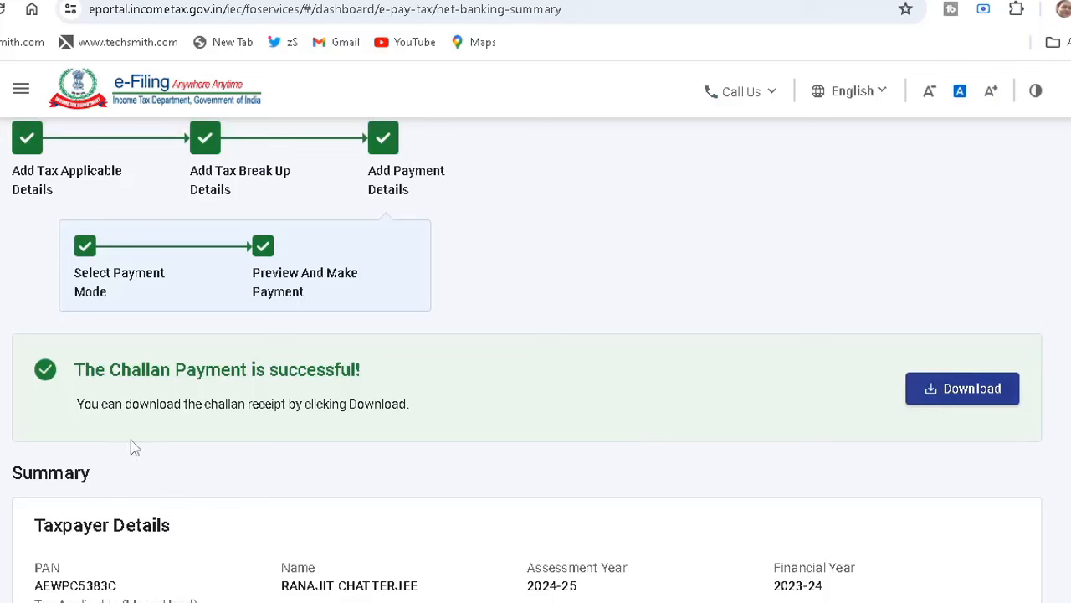
# - Download the challan receipt and review its payment particulars and tax break-up
pyautogui.click(986, 405)
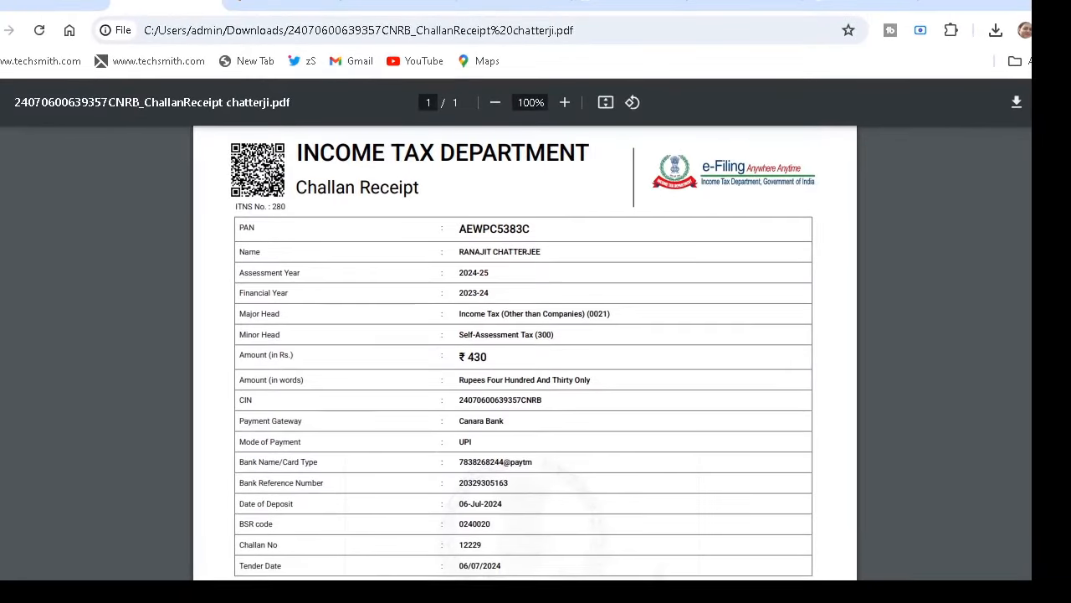
pyautogui.scroll(-1, 524, 351)
pyautogui.scroll(-1, 524, 352)
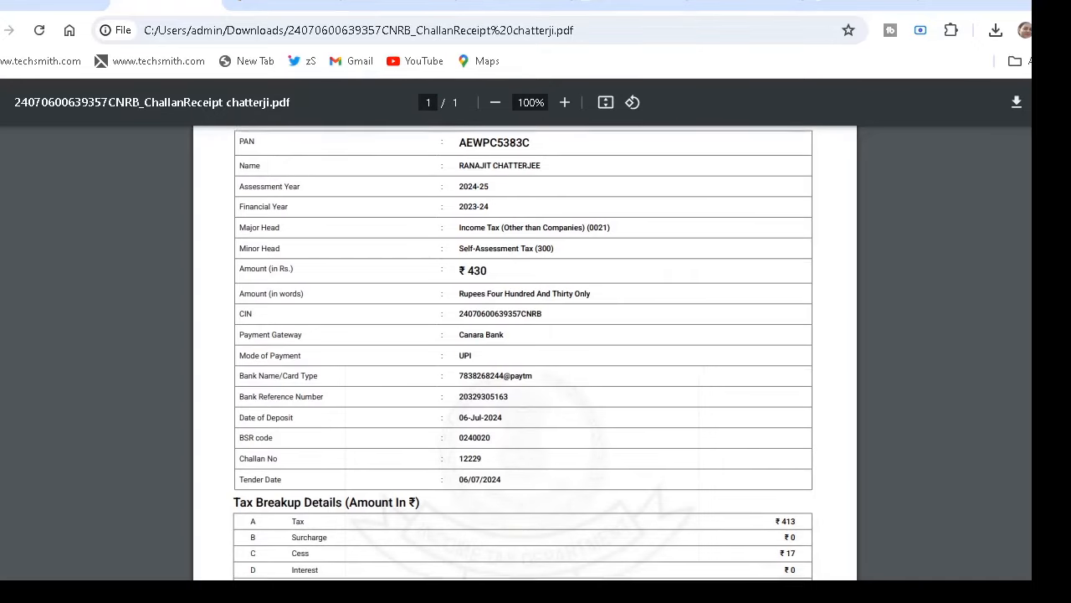
pyautogui.scroll(-2, 524, 352)
pyautogui.scroll(-1, 524, 352)
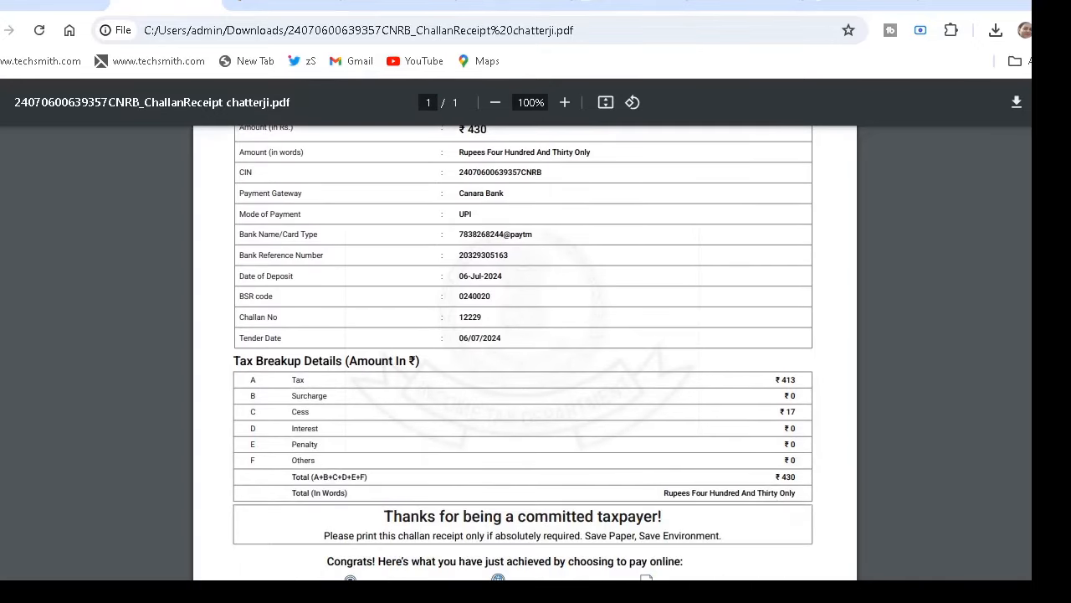
# - Go back from the payment summary to the return filing and check the Taxes Paid details in Part B - TTI
pyautogui.click(51, 3)
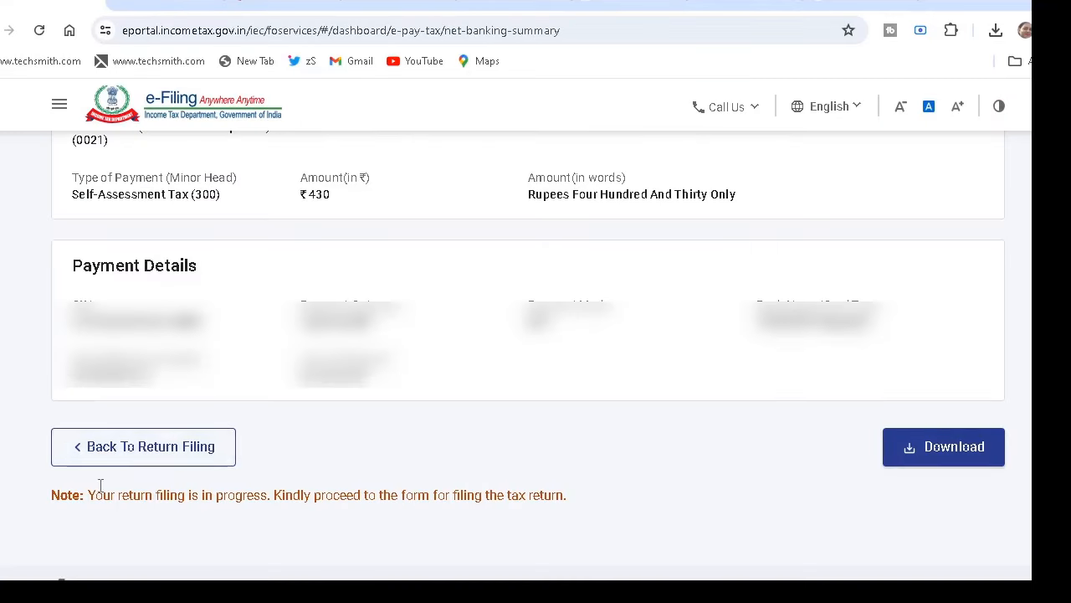
pyautogui.click(144, 453)
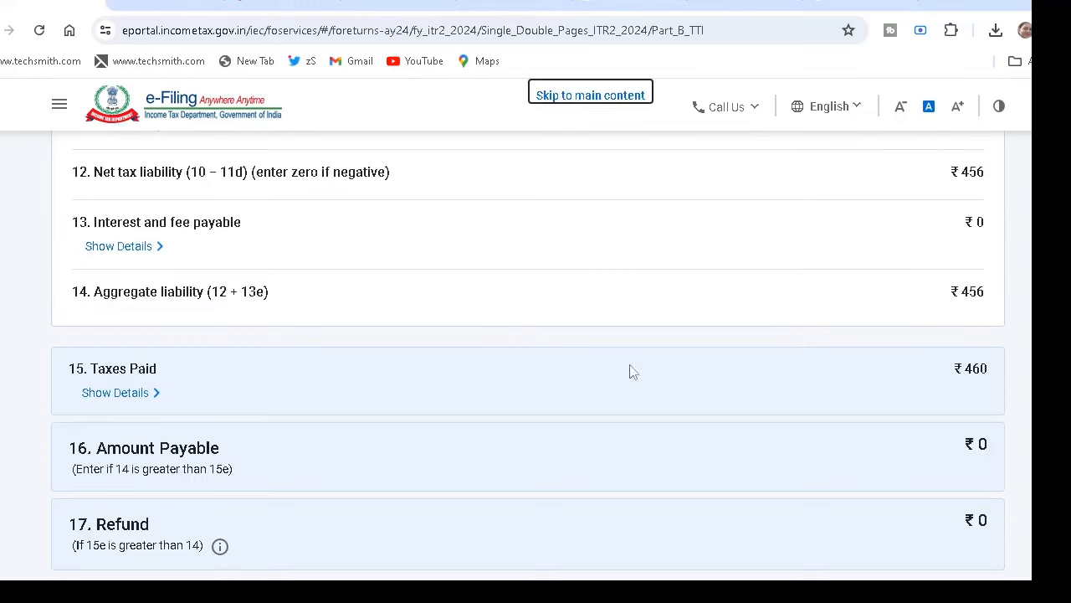
pyautogui.click(135, 401)
pyautogui.click(135, 401)
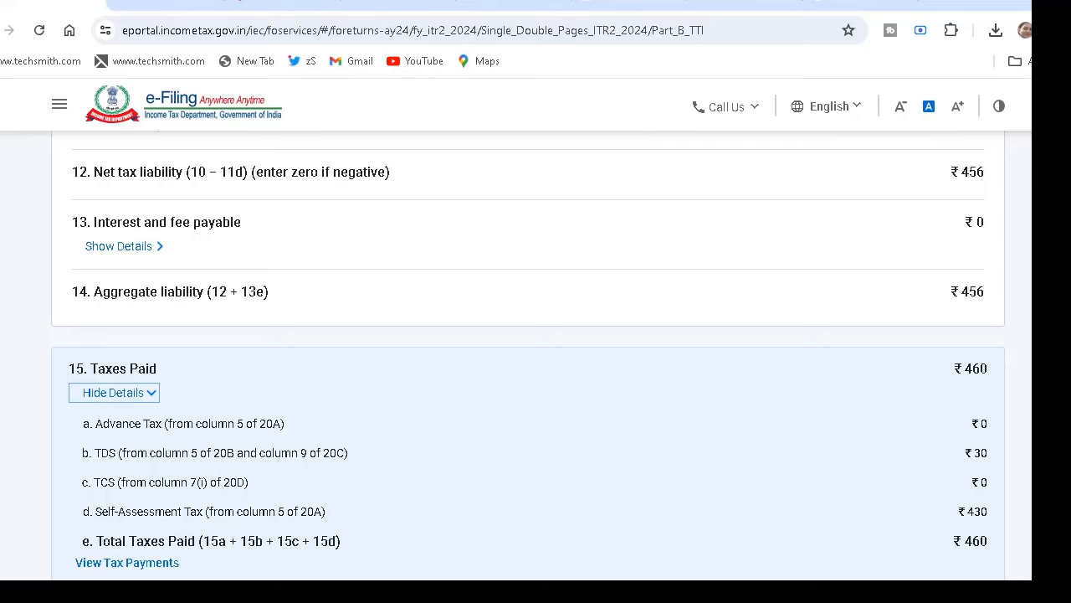
pyautogui.scroll(-2, 987, 517)
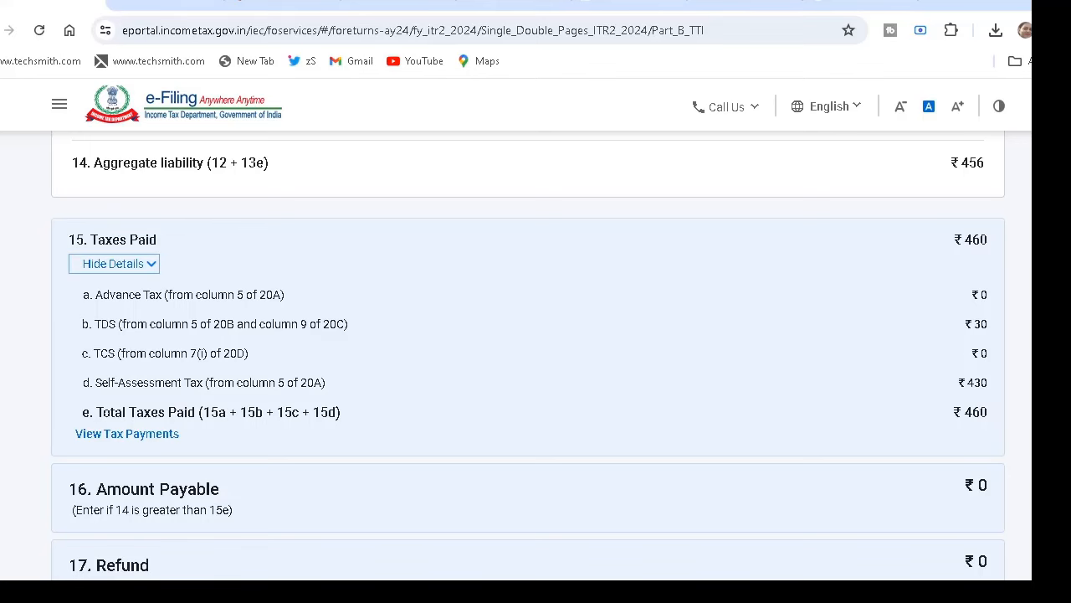
# - Preview the ITR 2 return, run its validation, and proceed to verification
pyautogui.scroll(-5, 915, 540)
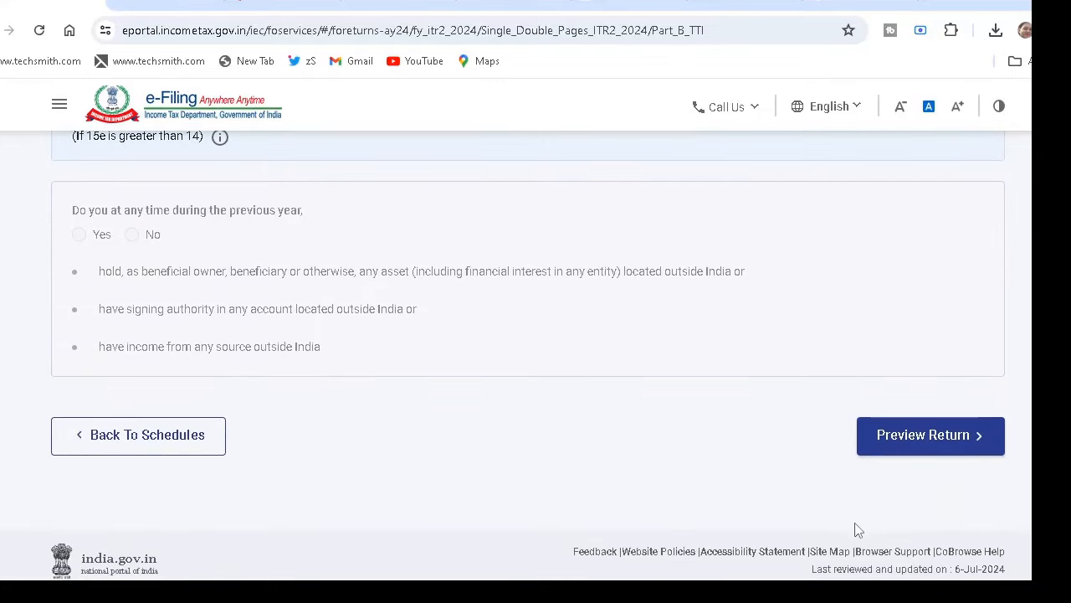
pyautogui.click(921, 441)
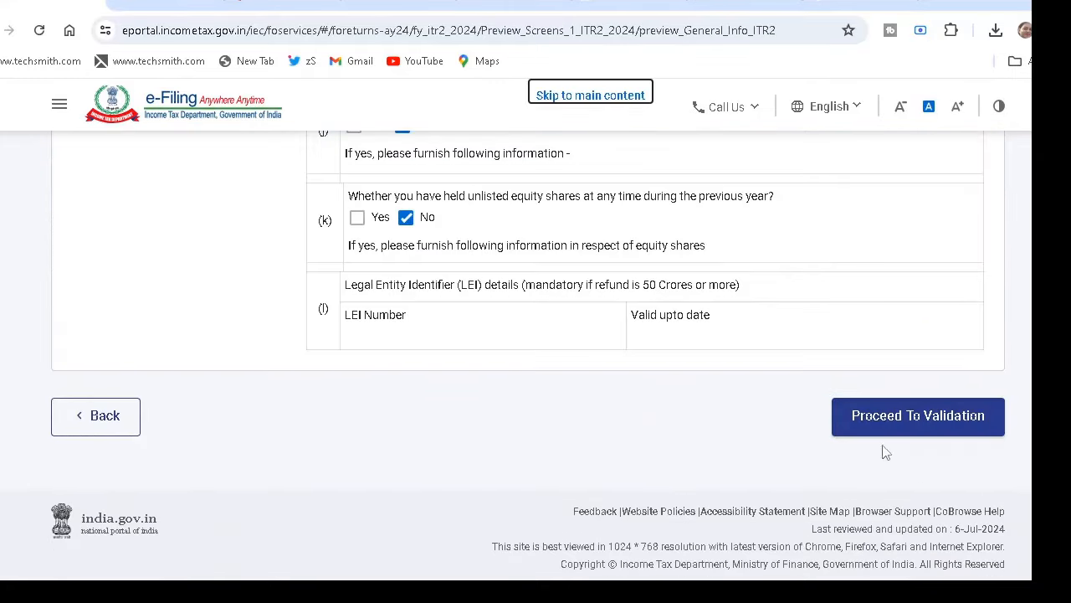
pyautogui.click(906, 427)
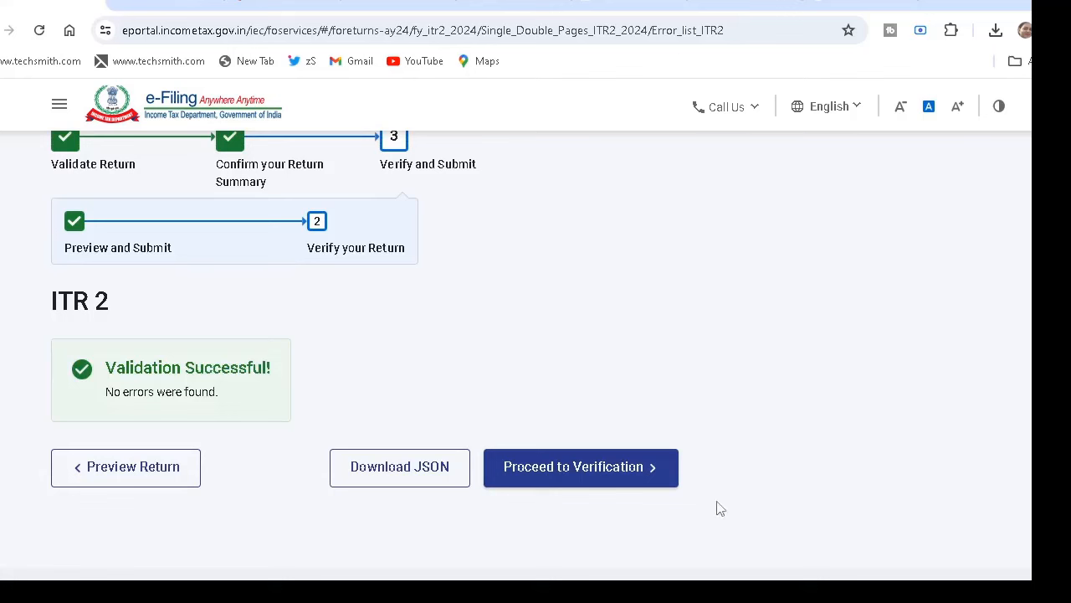
pyautogui.click(565, 476)
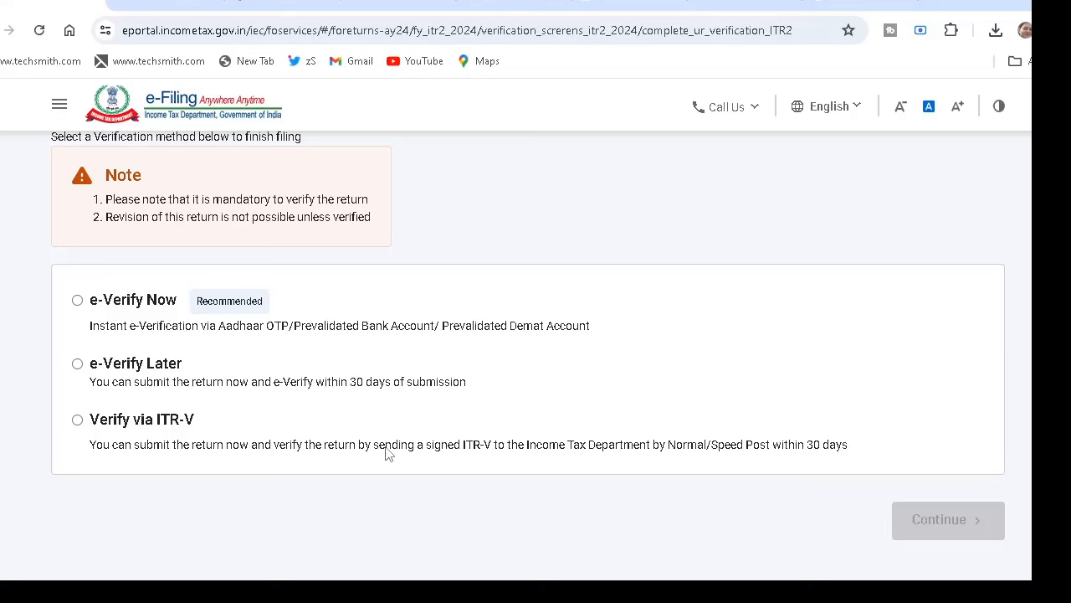
# - Choose e-Verify Now using an OTP on the Aadhaar-registered mobile number, and agree to validate the Aadhaar details
pyautogui.click(78, 302)
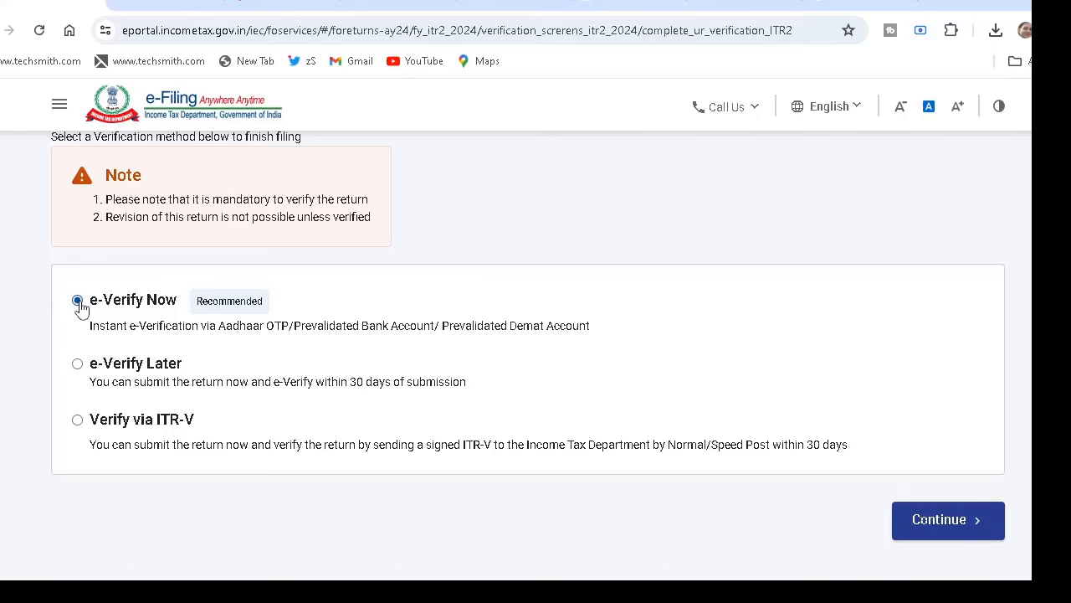
pyautogui.click(937, 522)
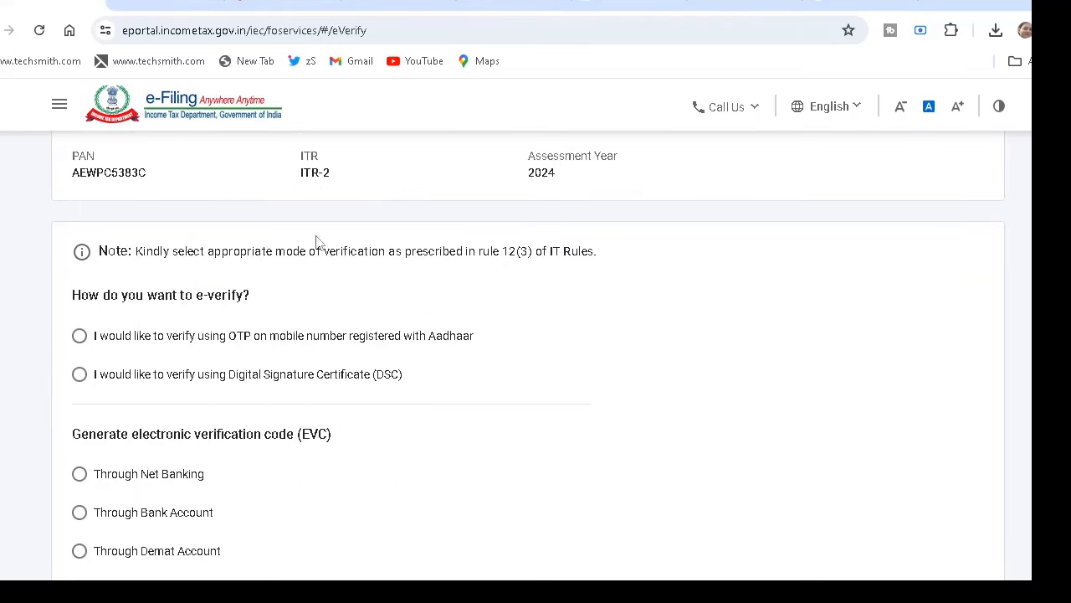
pyautogui.click(79, 336)
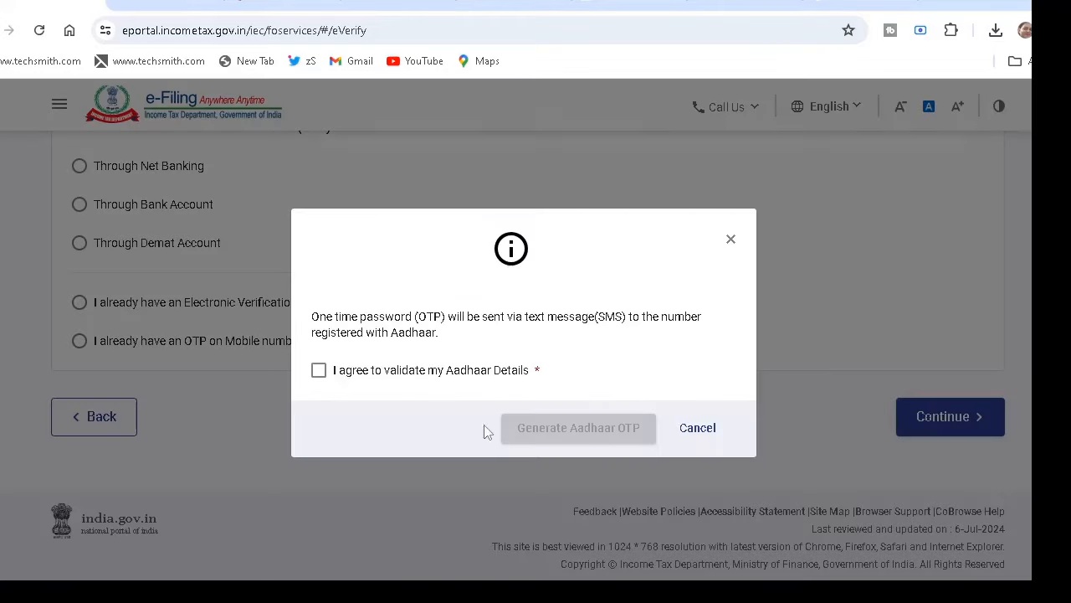
pyautogui.click(320, 371)
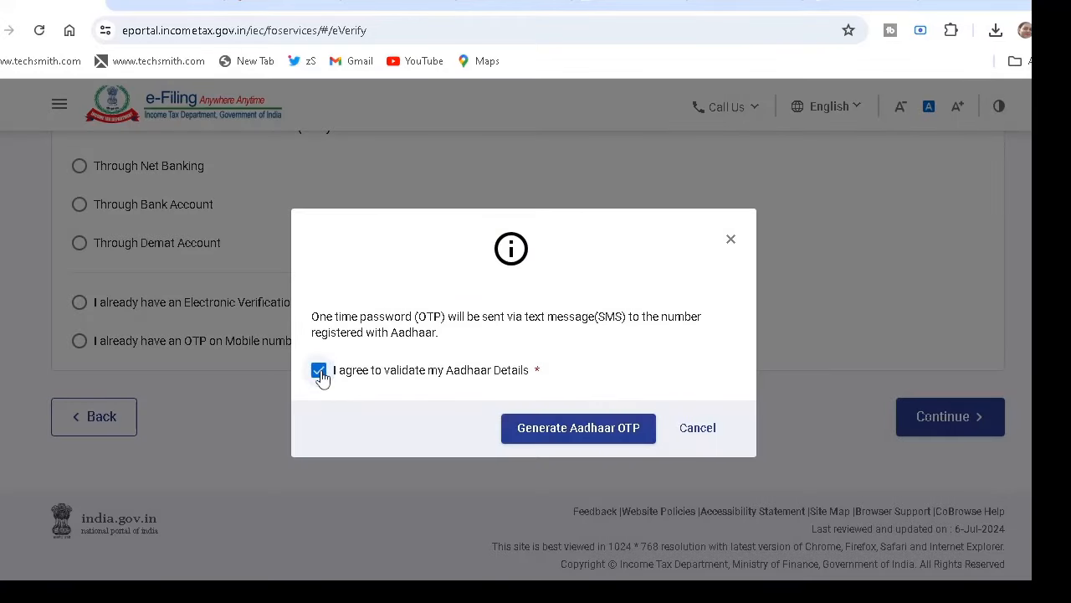